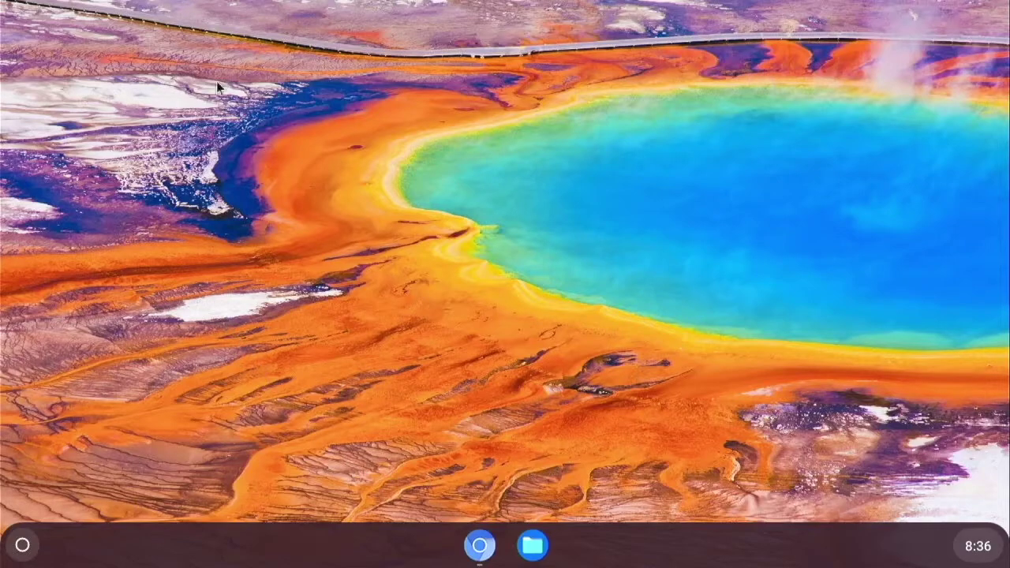
Step: Open Chrome from the shelf, move and close its window, then reopen Chrome
{"action": "left_click", "coordinate": [478, 545]}
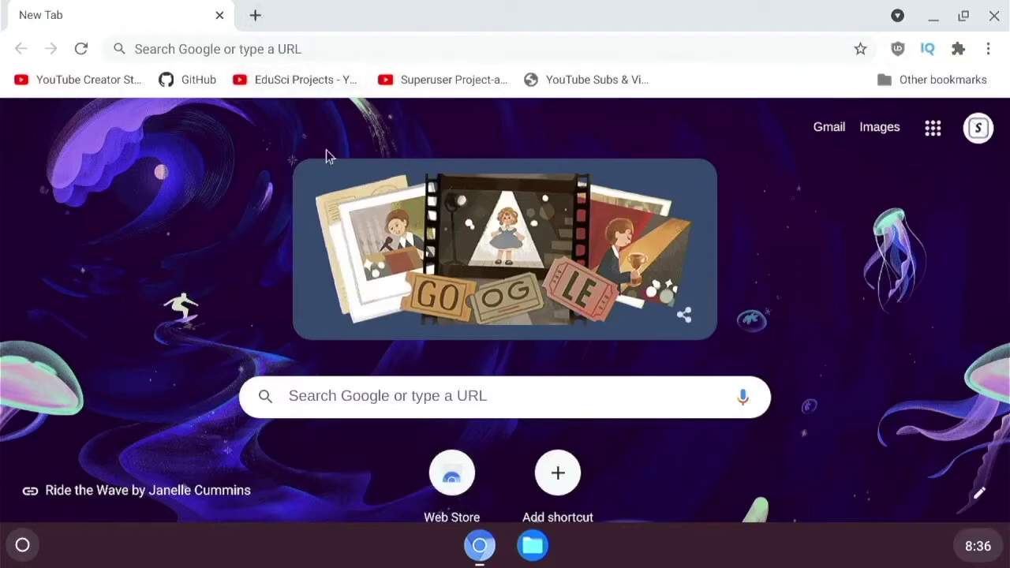
{"action": "left_click_drag", "start_coordinate": [342, 29], "coordinate": [331, 6]}
{"action": "left_click", "coordinate": [994, 15]}
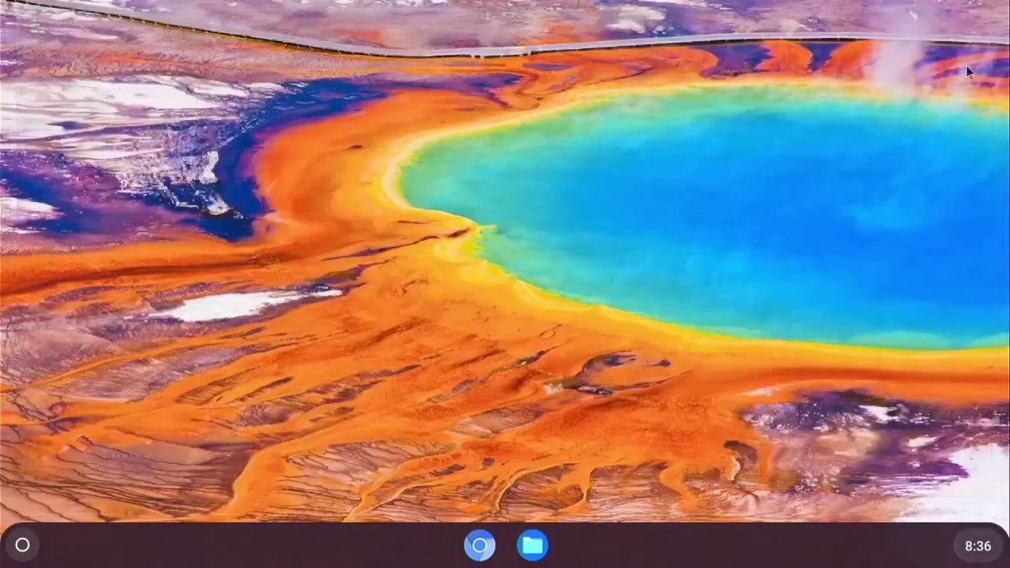
{"action": "left_click", "coordinate": [478, 545]}
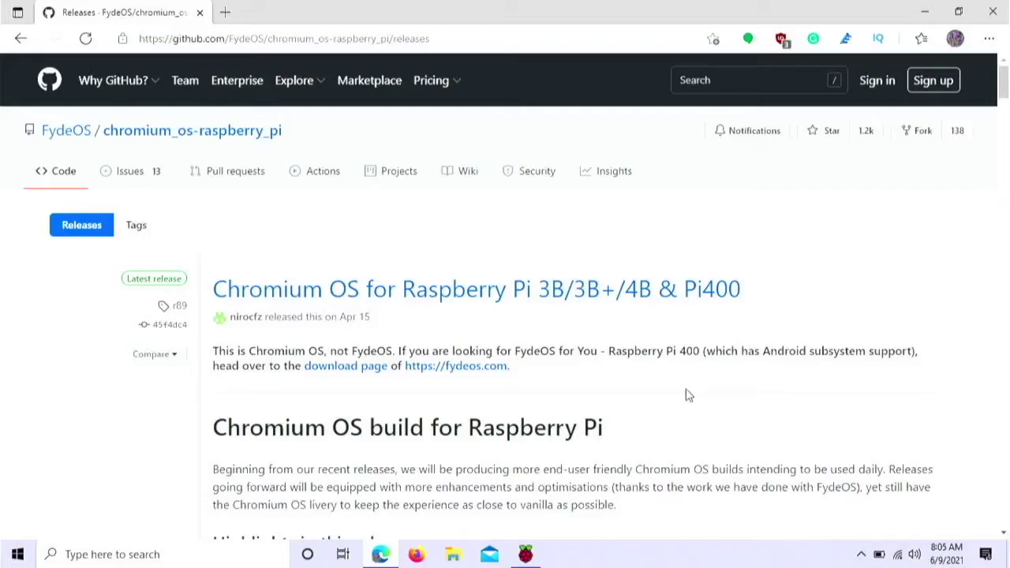
Step: Download chromiumos_image_r89r1-rpi4b.img.xz from the release Assets and save it to the computer
{"action": "scroll", "coordinate": [686, 395], "scroll_direction": "down", "scroll_amount": 1}
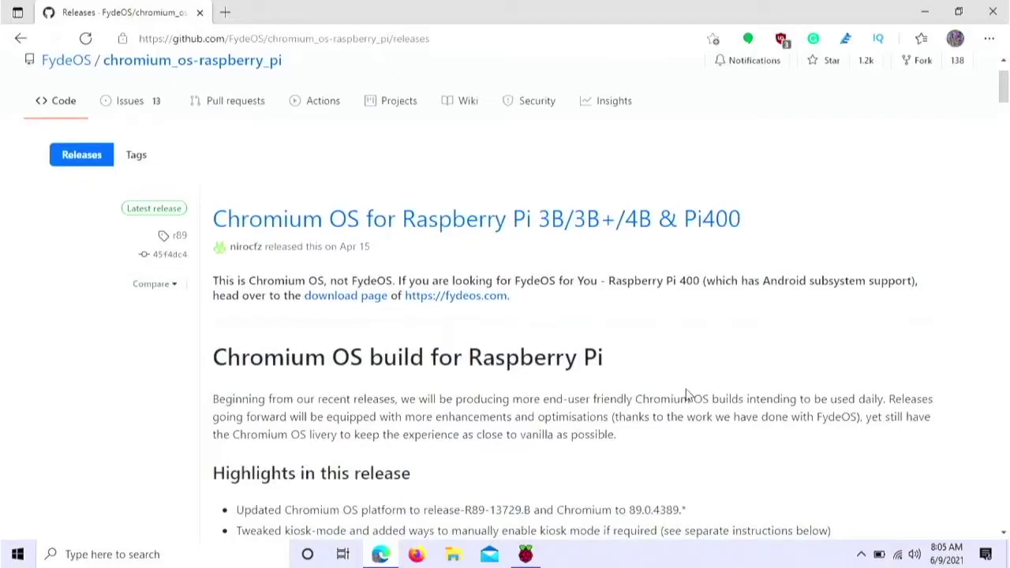
{"action": "scroll", "coordinate": [685, 395], "scroll_direction": "down", "scroll_amount": 4}
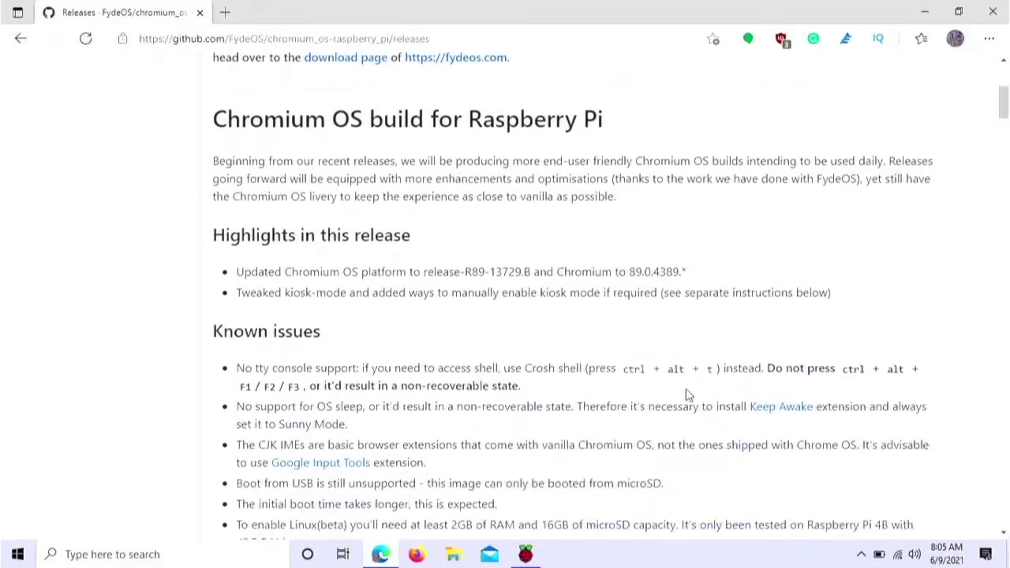
{"action": "scroll", "coordinate": [686, 395], "scroll_direction": "up", "scroll_amount": 4}
{"action": "scroll", "coordinate": [685, 395], "scroll_direction": "down", "scroll_amount": 1}
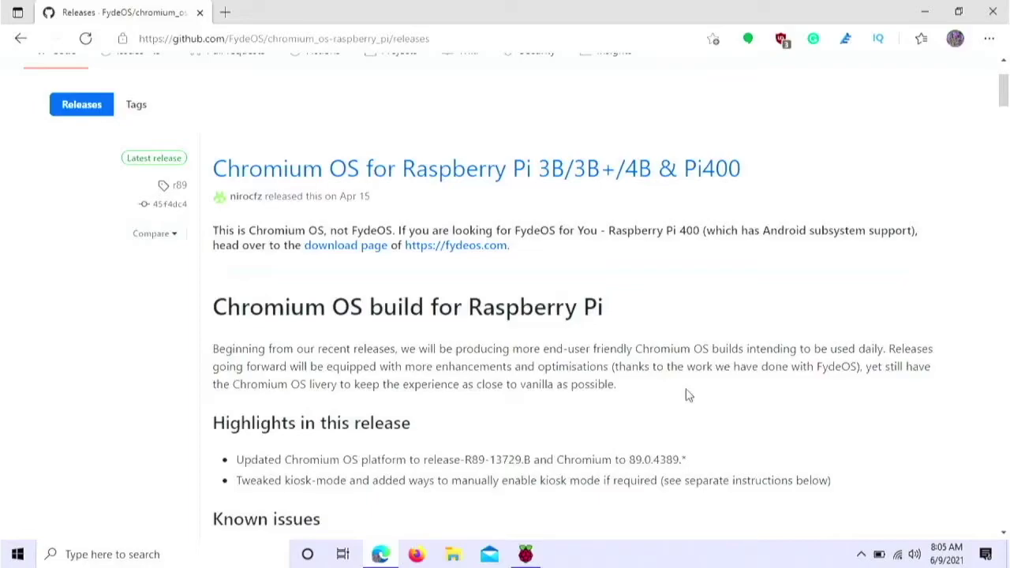
{"action": "scroll", "coordinate": [687, 394], "scroll_direction": "down", "scroll_amount": 15}
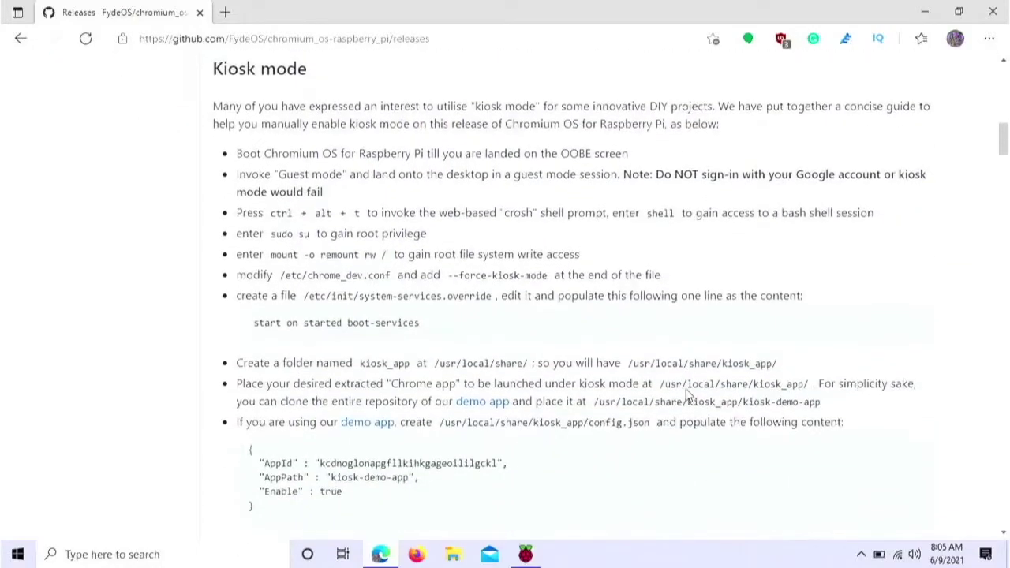
{"action": "scroll", "coordinate": [687, 395], "scroll_direction": "down", "scroll_amount": 6}
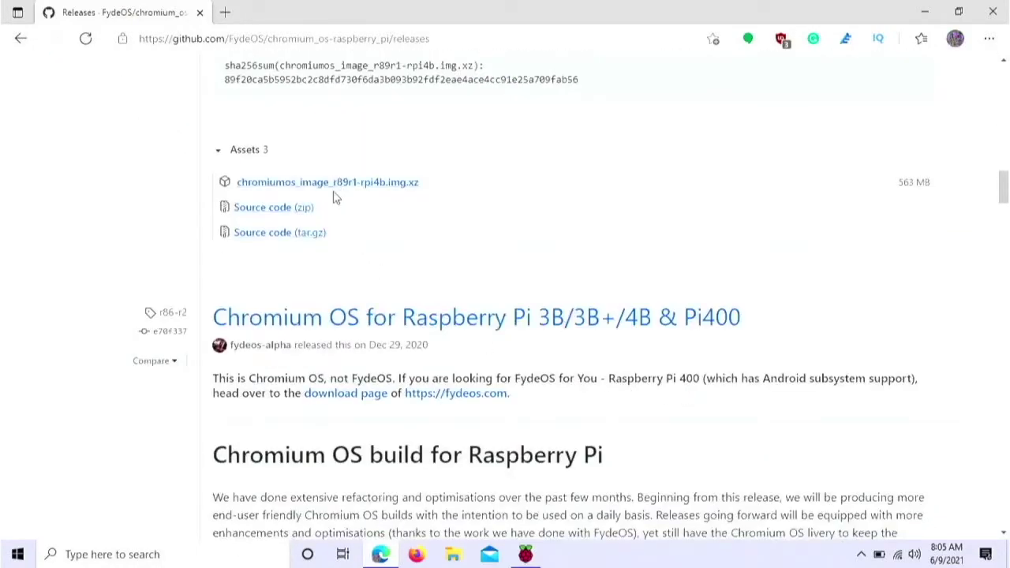
{"action": "left_click", "coordinate": [405, 187]}
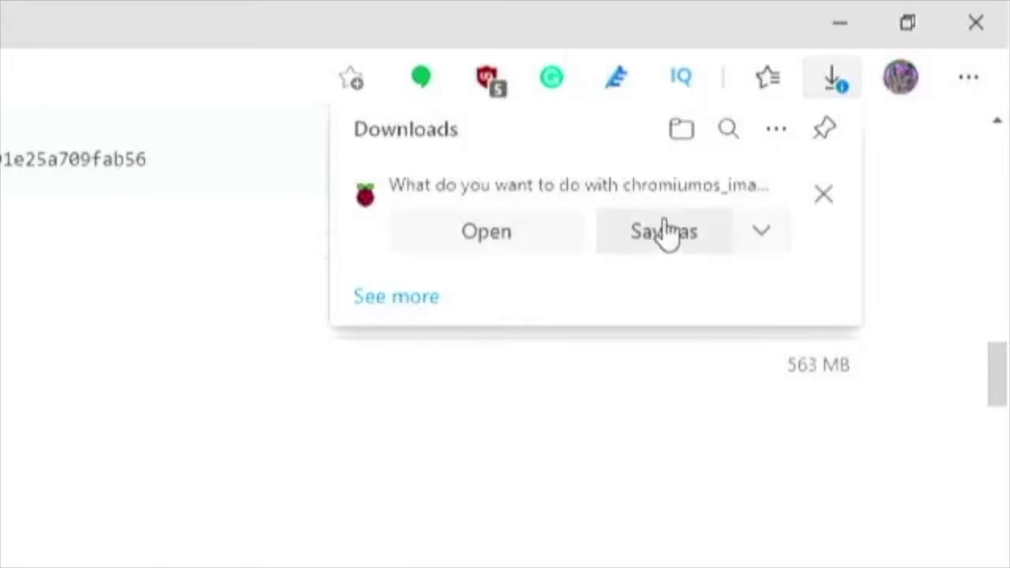
{"action": "left_click", "coordinate": [665, 231]}
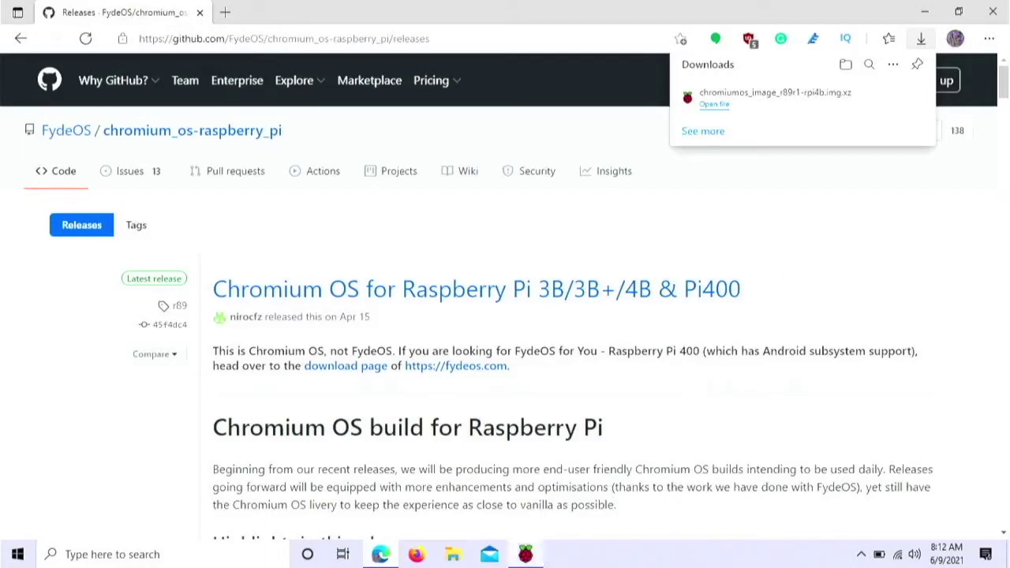
Step: In Raspberry Pi Imager, choose the downloaded Chromium OS image as a custom OS
{"action": "mouse_move", "coordinate": [525, 554]}
{"action": "left_click", "coordinate": [525, 554]}
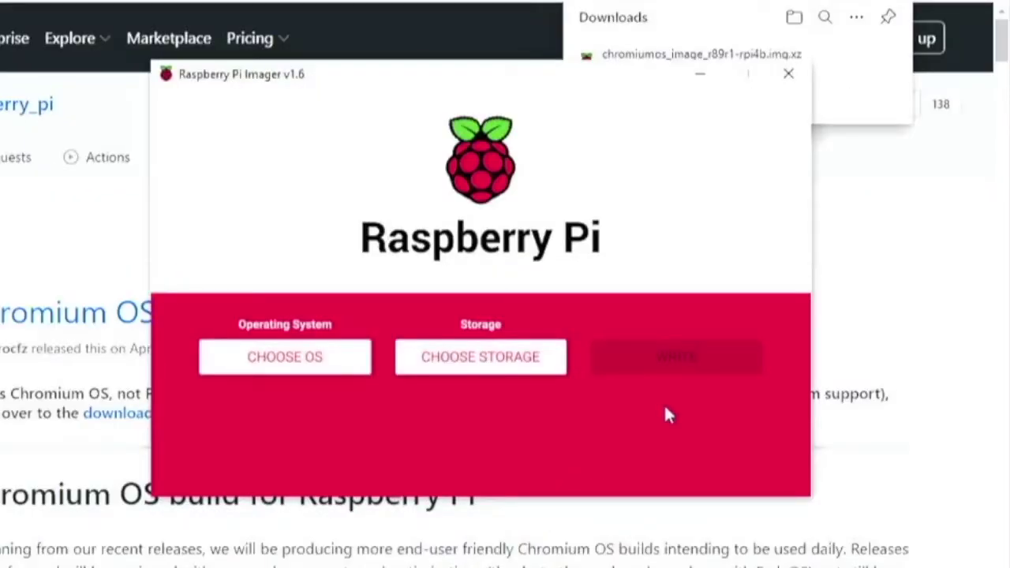
{"action": "left_click", "coordinate": [285, 373]}
{"action": "scroll", "coordinate": [285, 373], "scroll_direction": "down", "scroll_amount": 5}
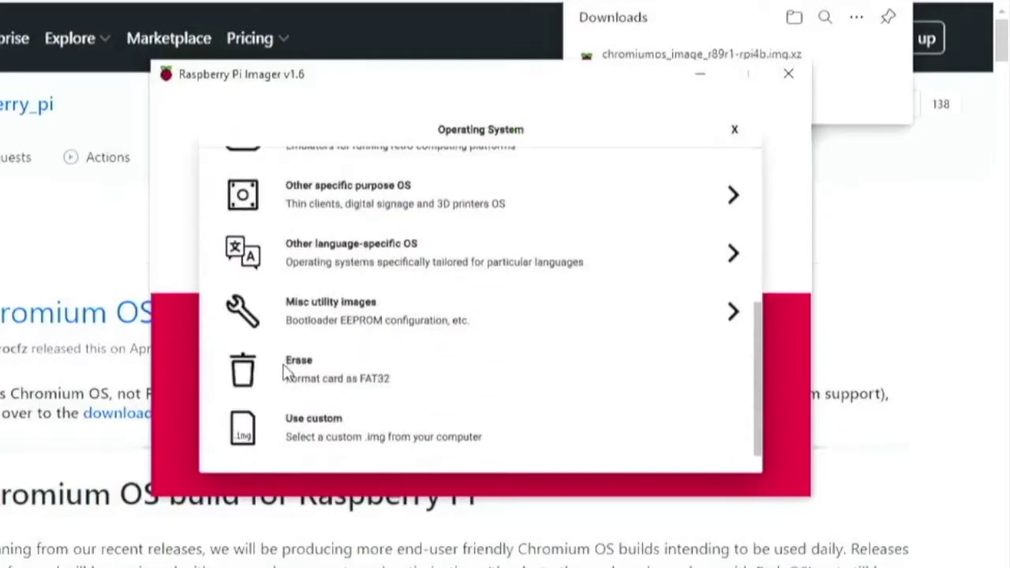
{"action": "left_click", "coordinate": [293, 432]}
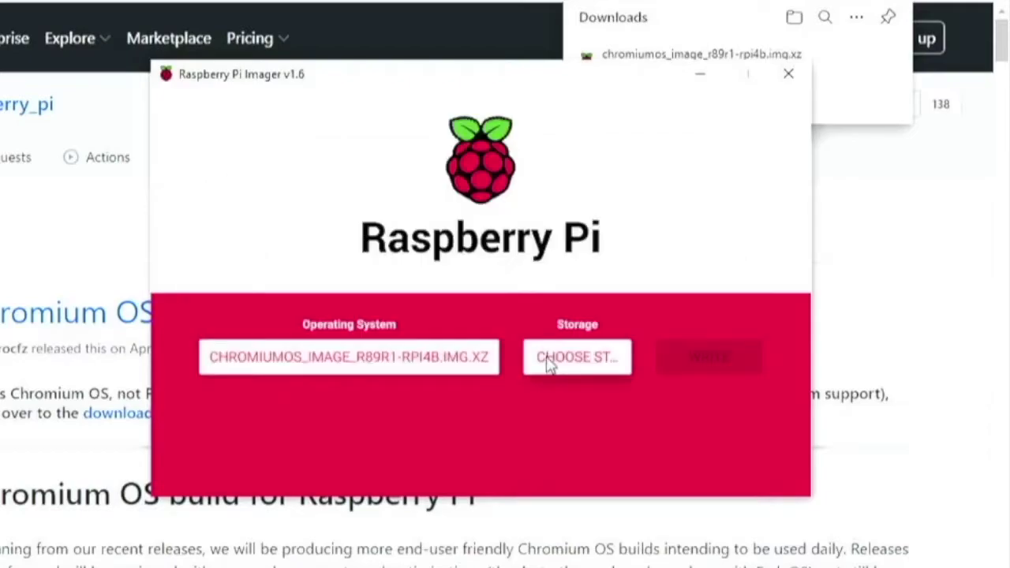
Step: Select the 15.5 GB SDHC card as storage and start writing the image
{"action": "left_click", "coordinate": [548, 366]}
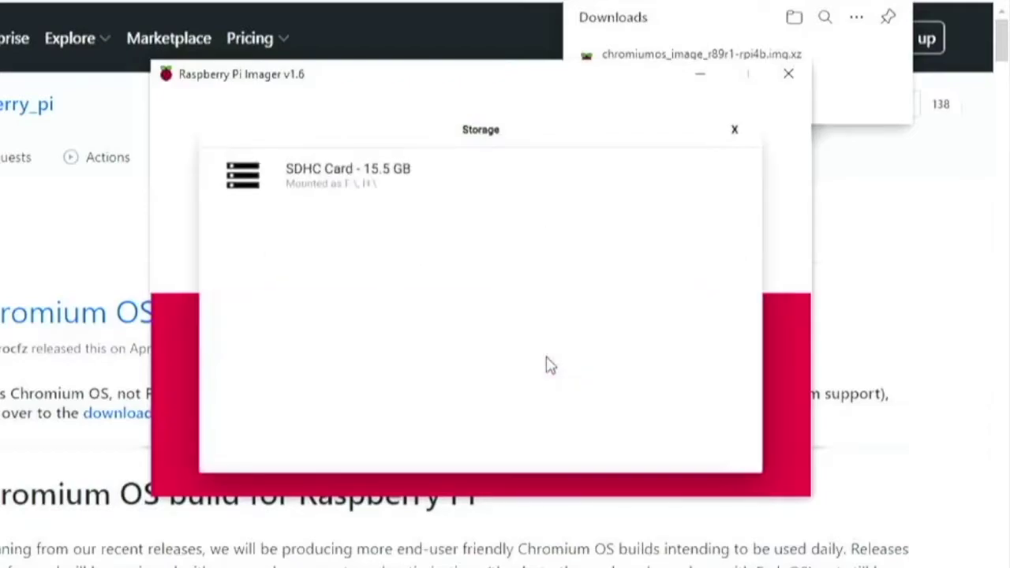
{"action": "left_click", "coordinate": [397, 193]}
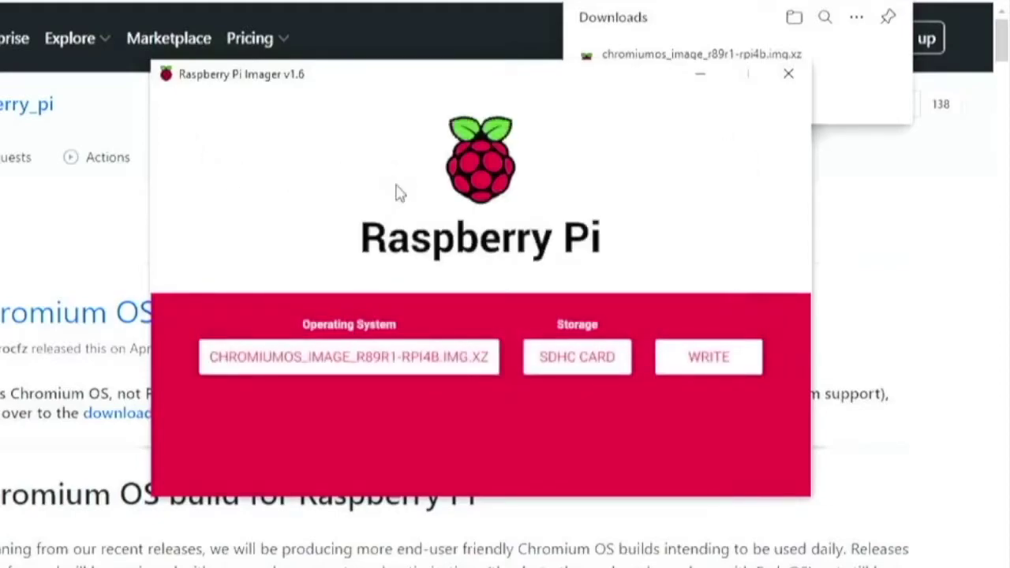
{"action": "left_click", "coordinate": [701, 361]}
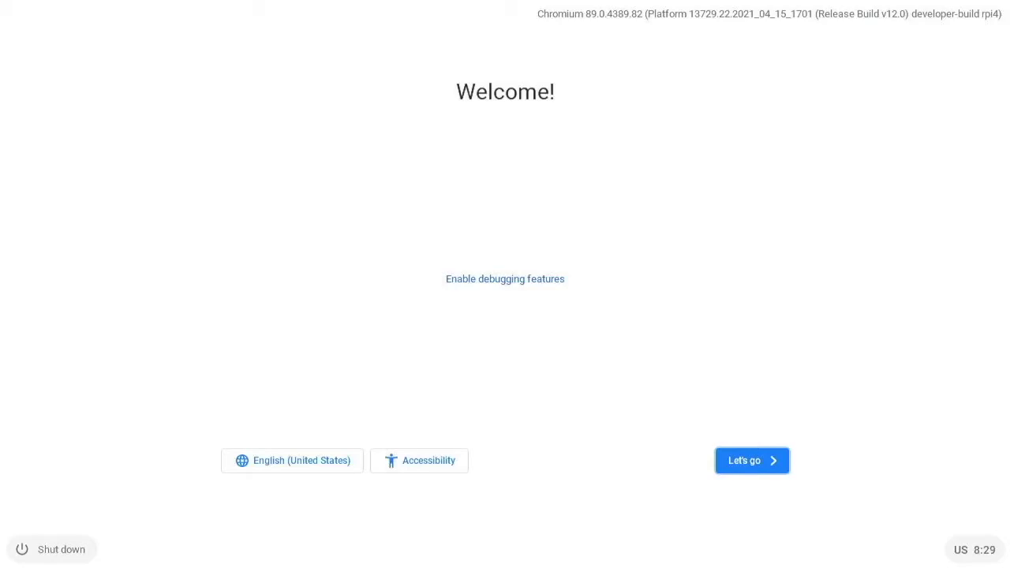
Step: Begin Chromium OS setup and choose to set the Chromebox up for yourself
{"action": "left_click", "coordinate": [755, 465]}
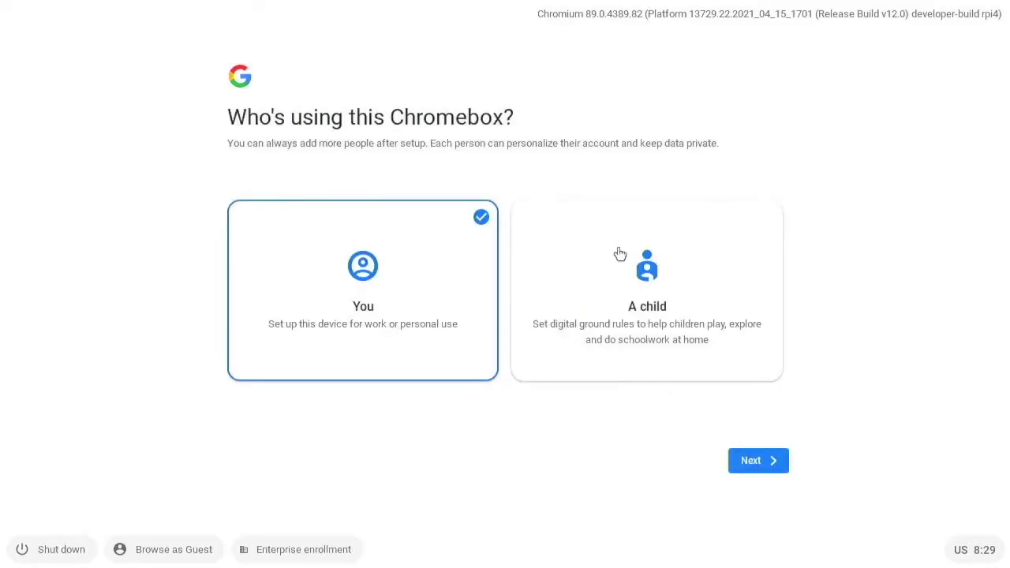
{"action": "left_click", "coordinate": [760, 466]}
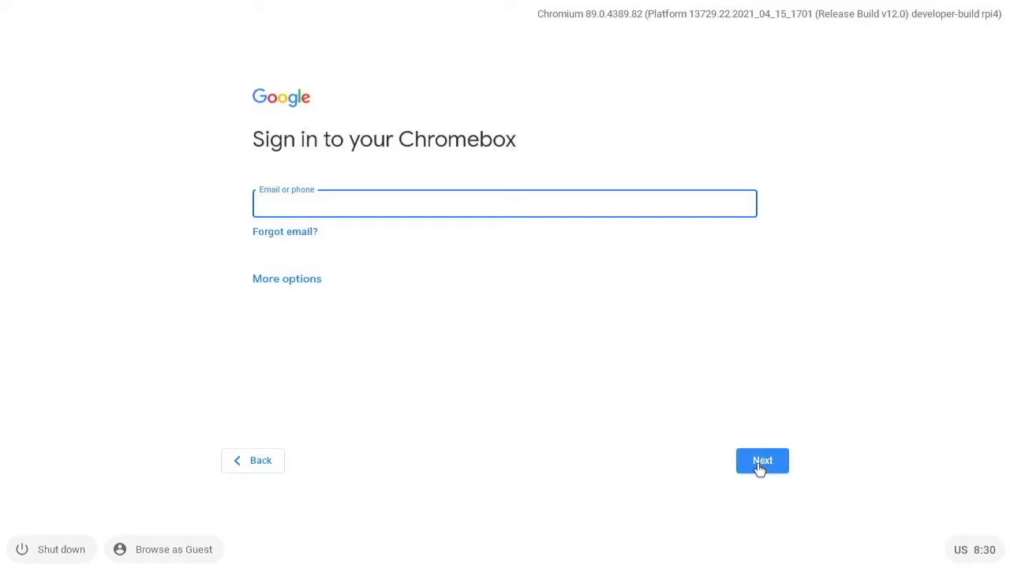
Step: Continue past the Google account sign-in step to finish setup
{"action": "left_click", "coordinate": [758, 468]}
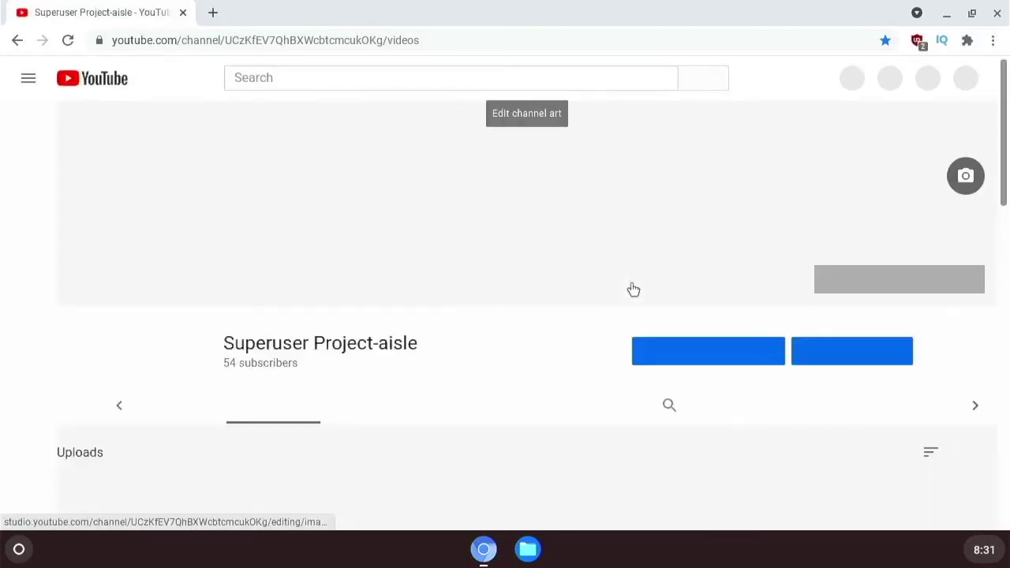
Step: Scroll the channel's Uploads grid to locate the WWDC 2021 Quick recap video
{"action": "scroll", "coordinate": [296, 391], "scroll_direction": "down", "scroll_amount": 3}
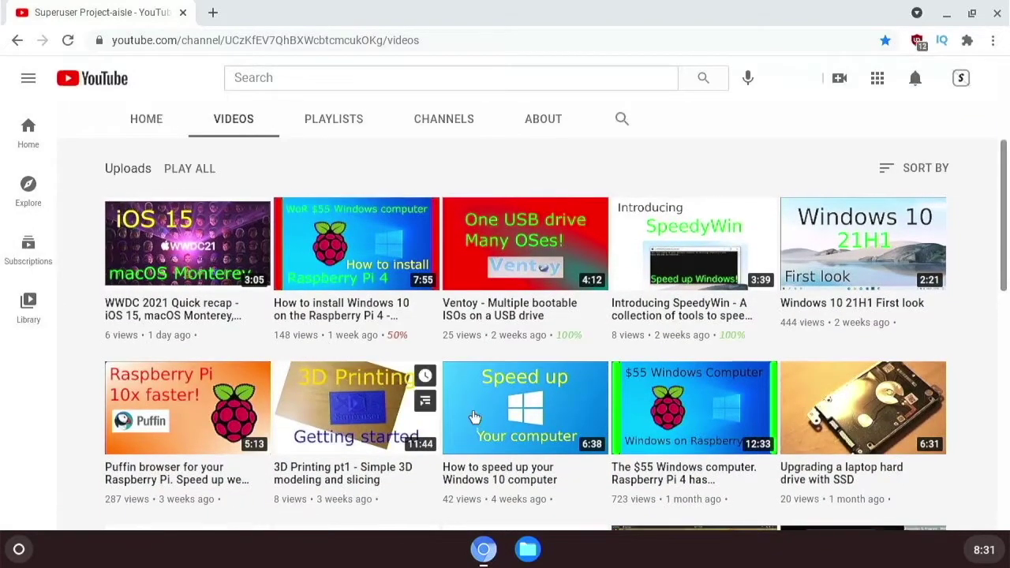
{"action": "scroll", "coordinate": [473, 409], "scroll_direction": "up", "scroll_amount": 1}
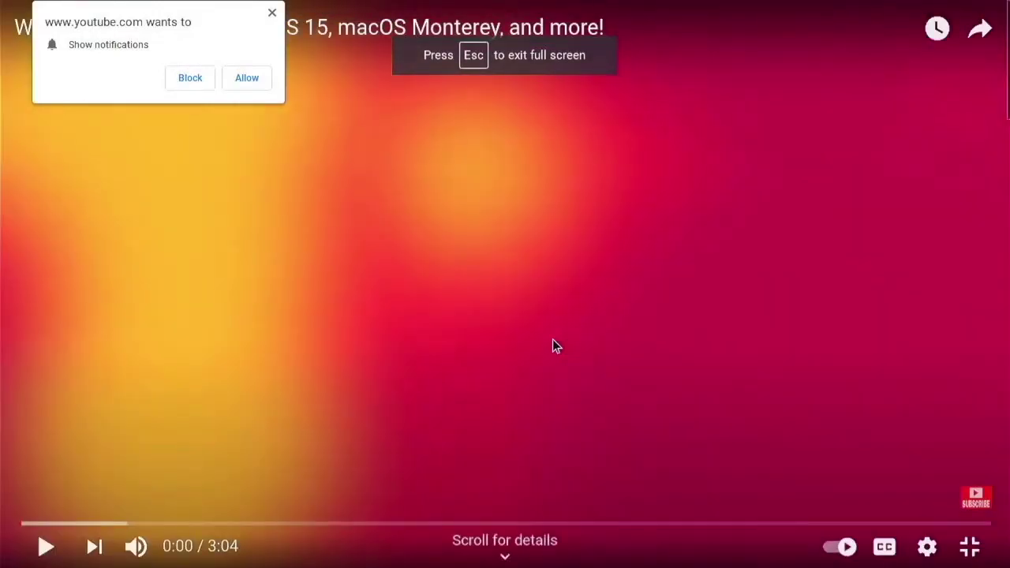
Step: Dismiss the notifications prompt, show Stats for nerds, and set video quality to 720p
{"action": "left_click", "coordinate": [273, 13]}
{"action": "right_click", "coordinate": [400, 211]}
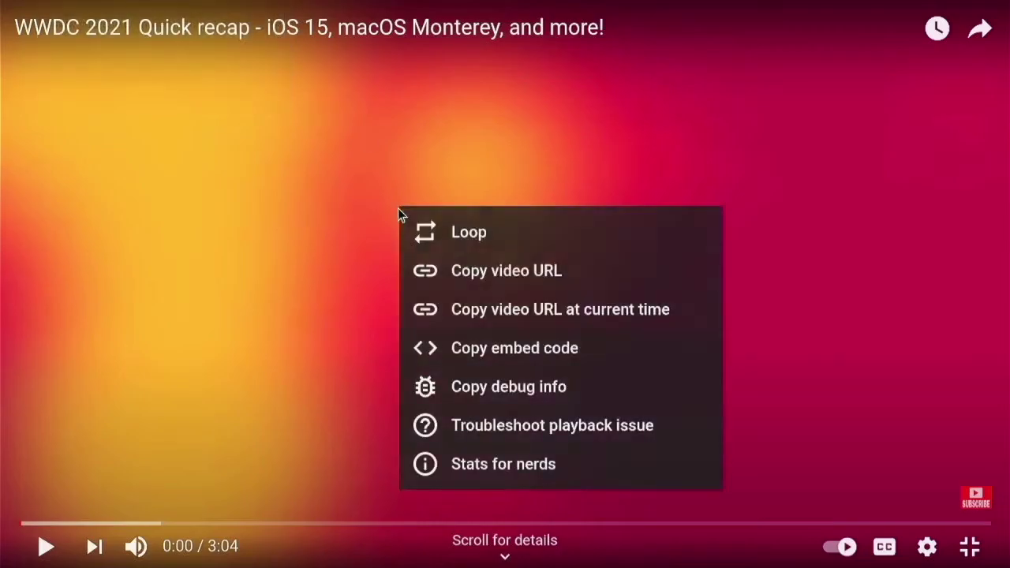
{"action": "left_click", "coordinate": [491, 464]}
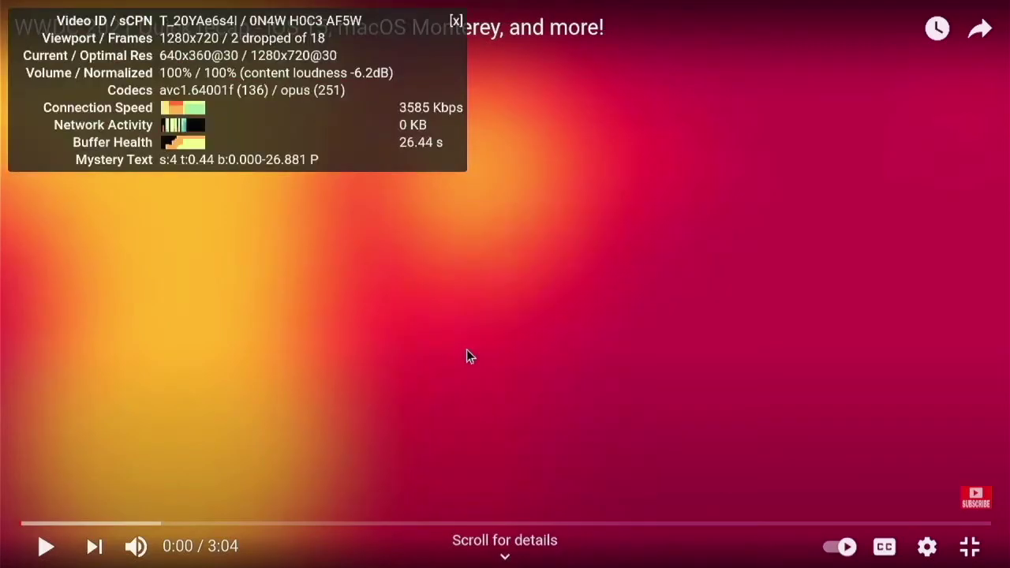
{"action": "left_click", "coordinate": [927, 546]}
{"action": "left_click", "coordinate": [917, 486]}
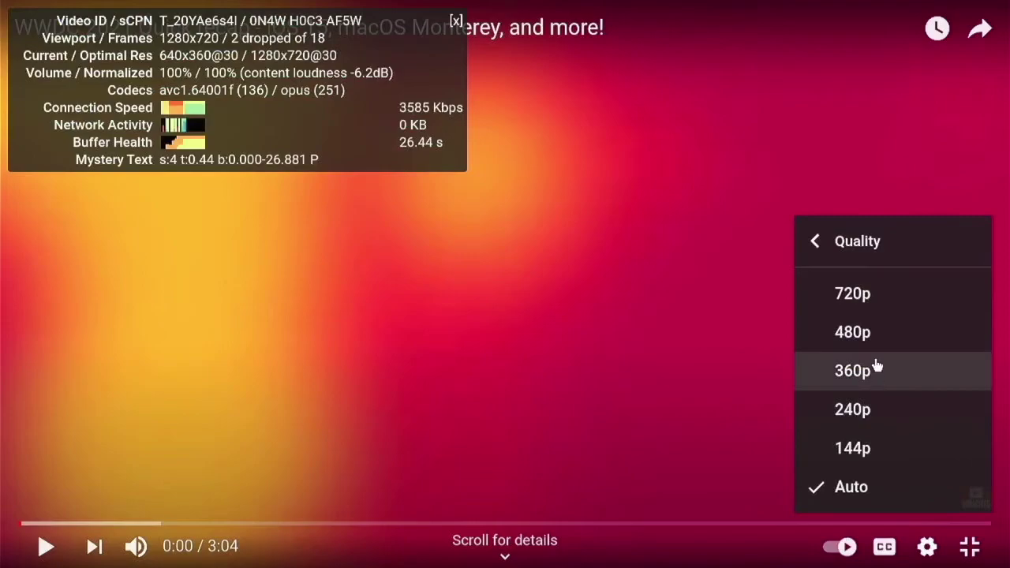
{"action": "left_click", "coordinate": [849, 291]}
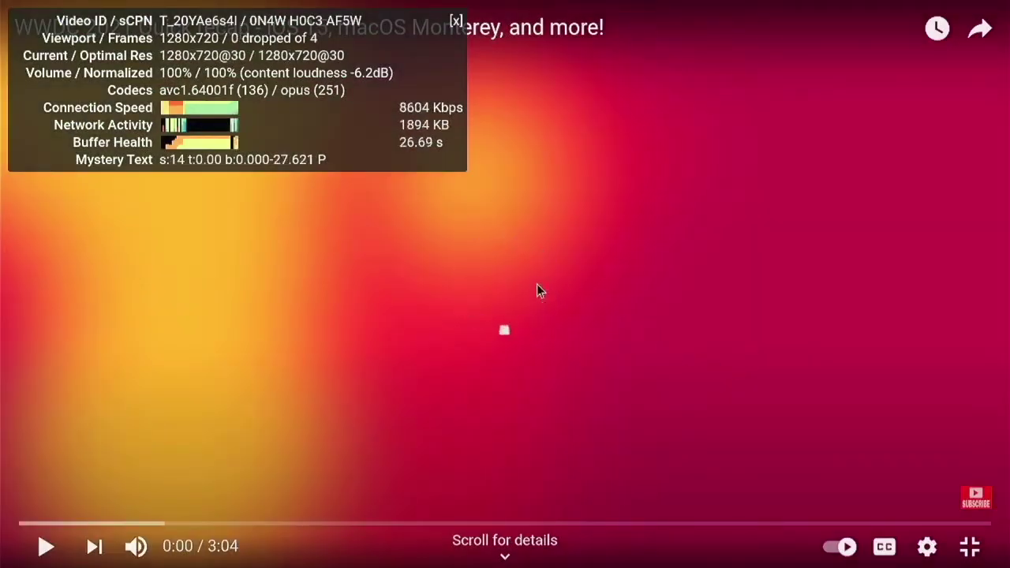
Step: Resume the WWDC21 video, exit fullscreen, and open the app launcher
{"action": "left_click", "coordinate": [492, 272]}
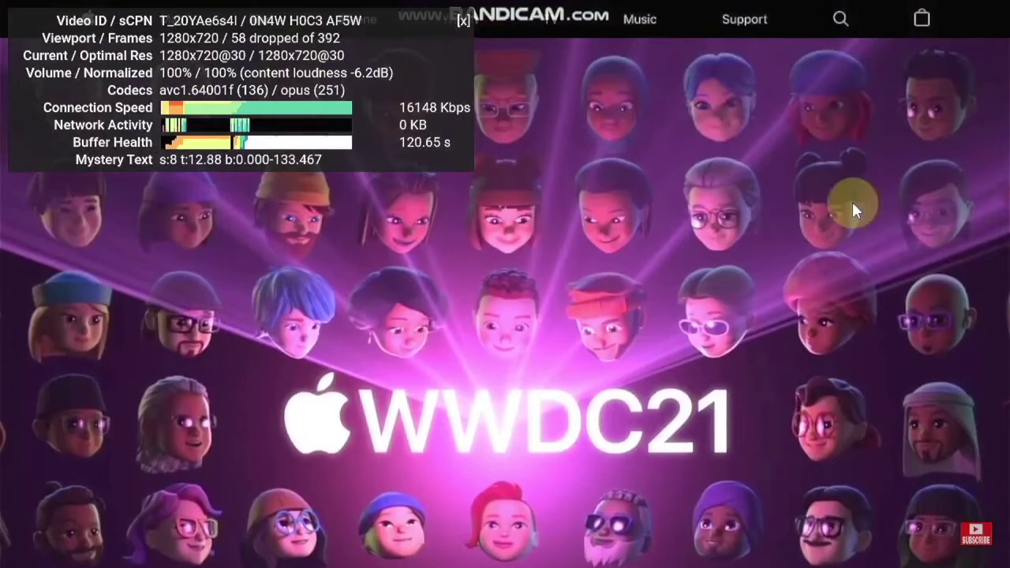
{"action": "key", "text": "Escape"}
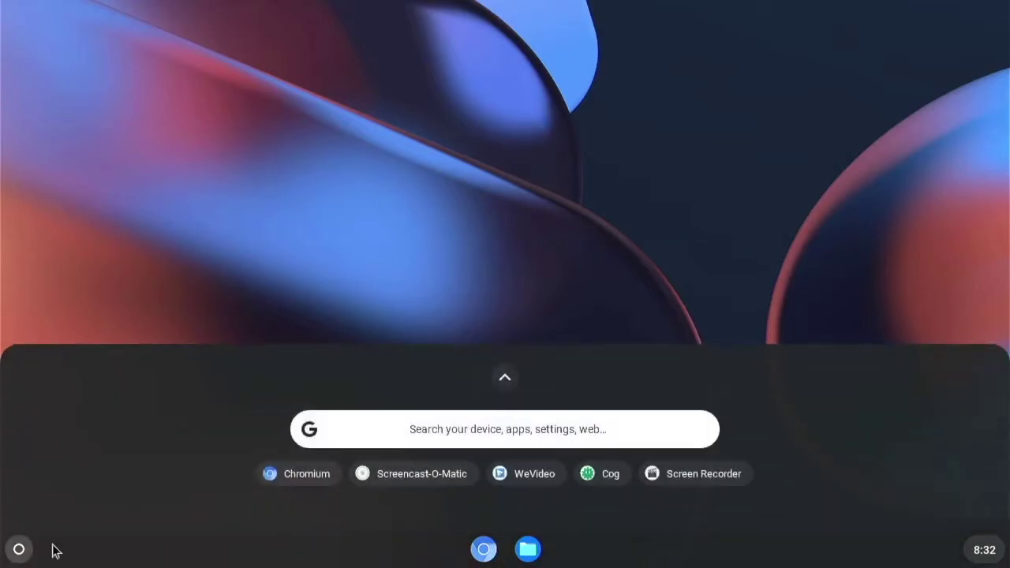
Step: Browse the full launcher app grid, close it, and open a new Chromium window
{"action": "left_click", "coordinate": [401, 477]}
{"action": "left_click", "coordinate": [19, 549]}
{"action": "scroll", "coordinate": [254, 432], "scroll_direction": "down", "scroll_amount": 2}
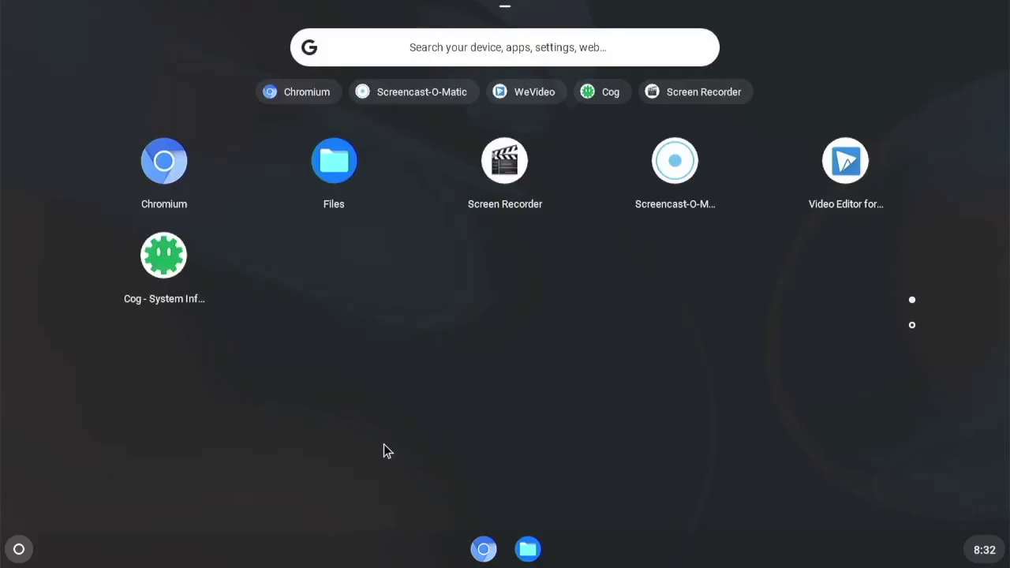
{"action": "left_click", "coordinate": [188, 464]}
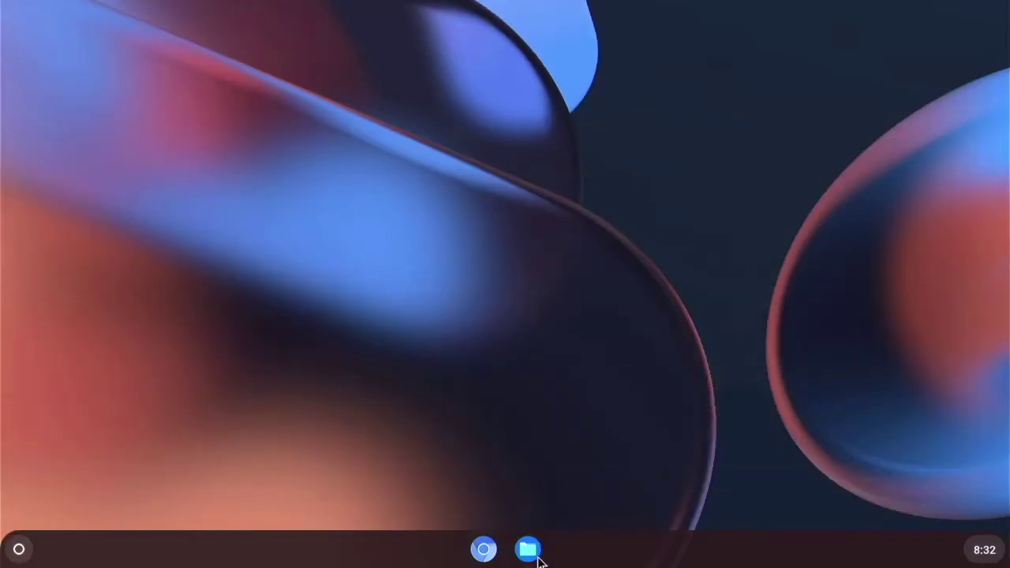
{"action": "left_click", "coordinate": [483, 549]}
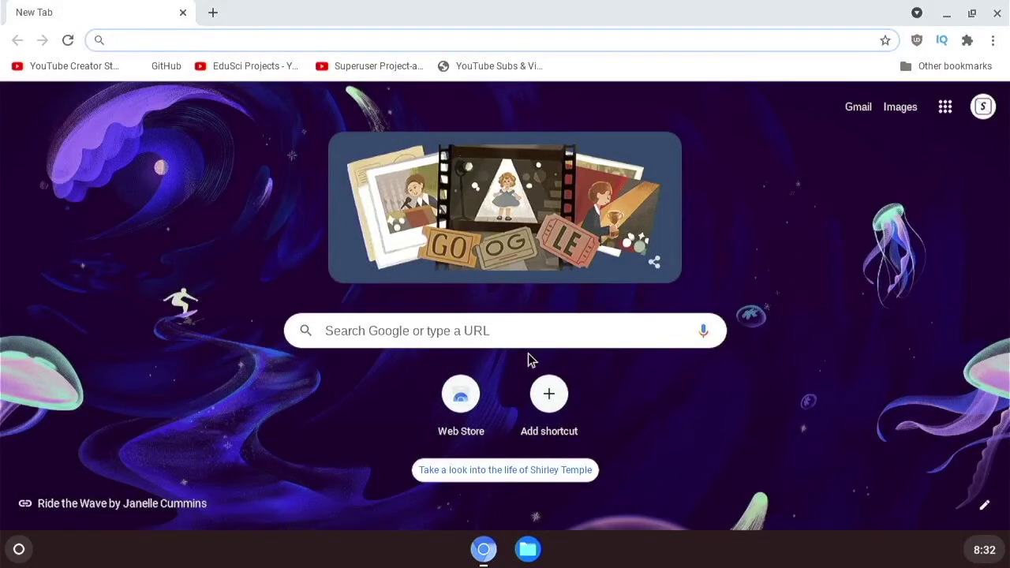
Step: Type 'git' in the address bar to go to GitHub
{"action": "type", "text": "git"}
Step: Close the browser window and bring up the app launcher to reach Settings
{"action": "left_click", "coordinate": [183, 13]}
{"action": "key", "text": "super"}
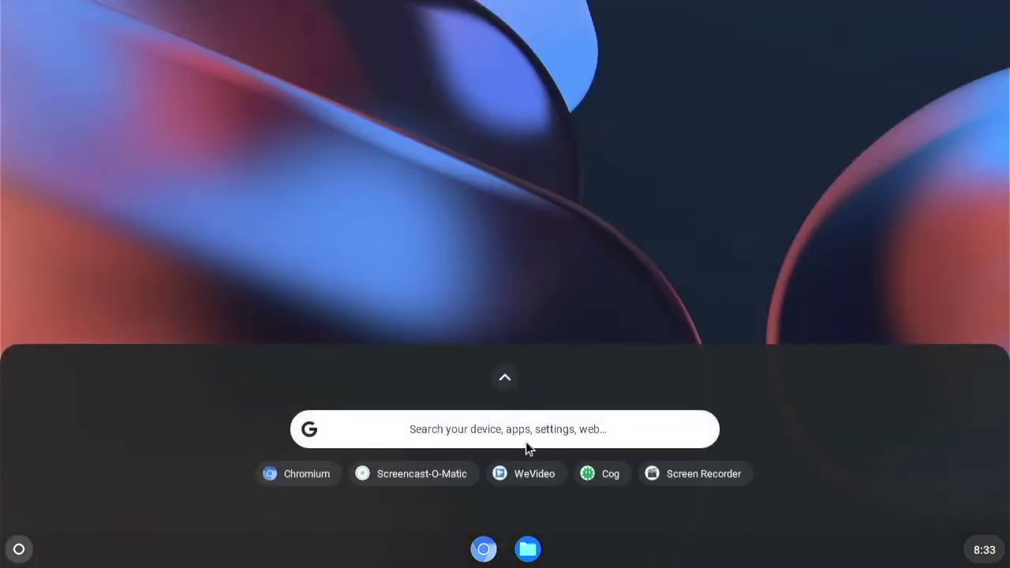
{"action": "scroll", "coordinate": [528, 448], "scroll_direction": "up", "scroll_amount": 2}
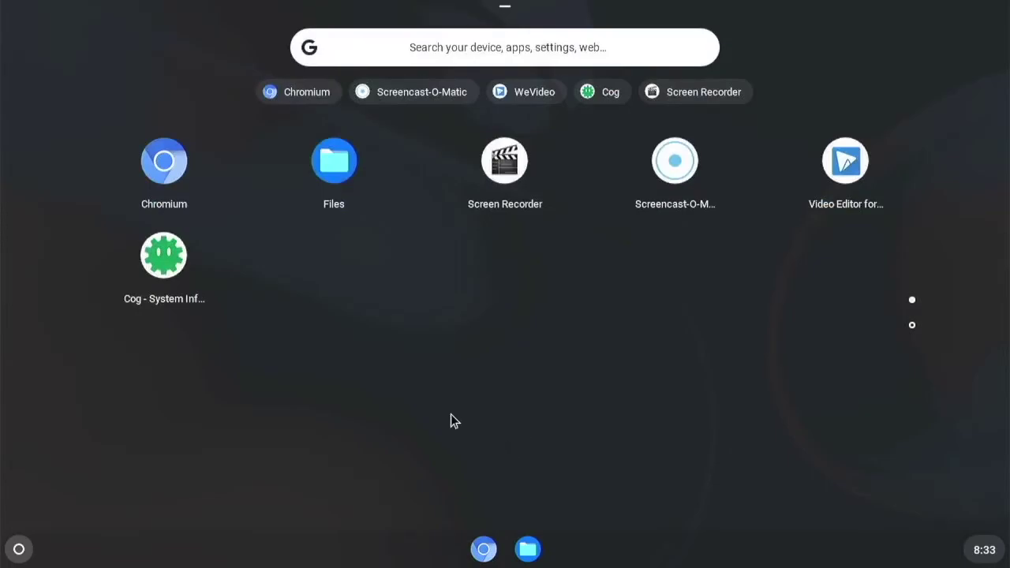
{"action": "scroll", "coordinate": [451, 415], "scroll_direction": "down", "scroll_amount": 2}
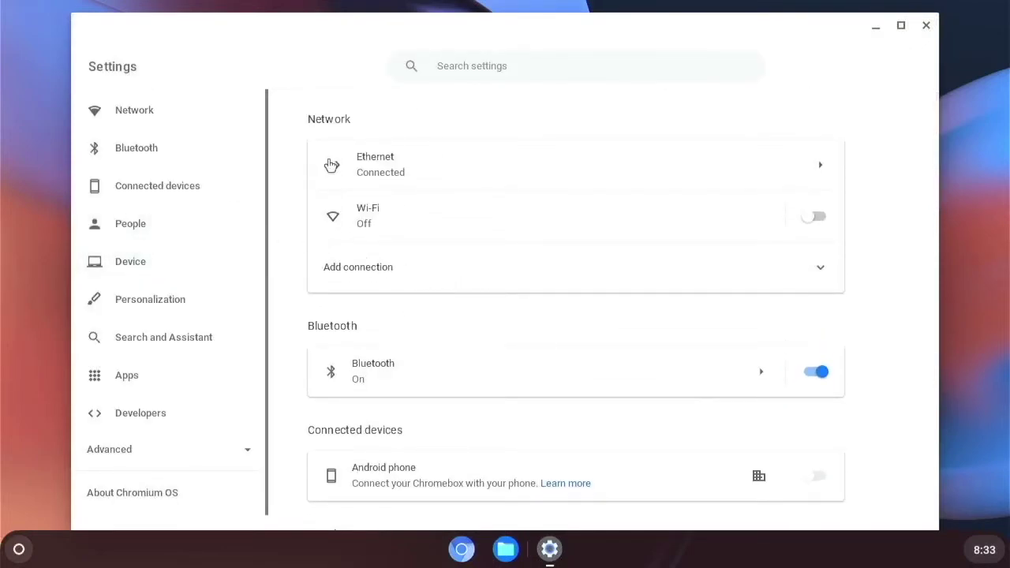
Step: Search settings for 'displ' and raise the display size from 100% to 105%
{"action": "left_click", "coordinate": [455, 75]}
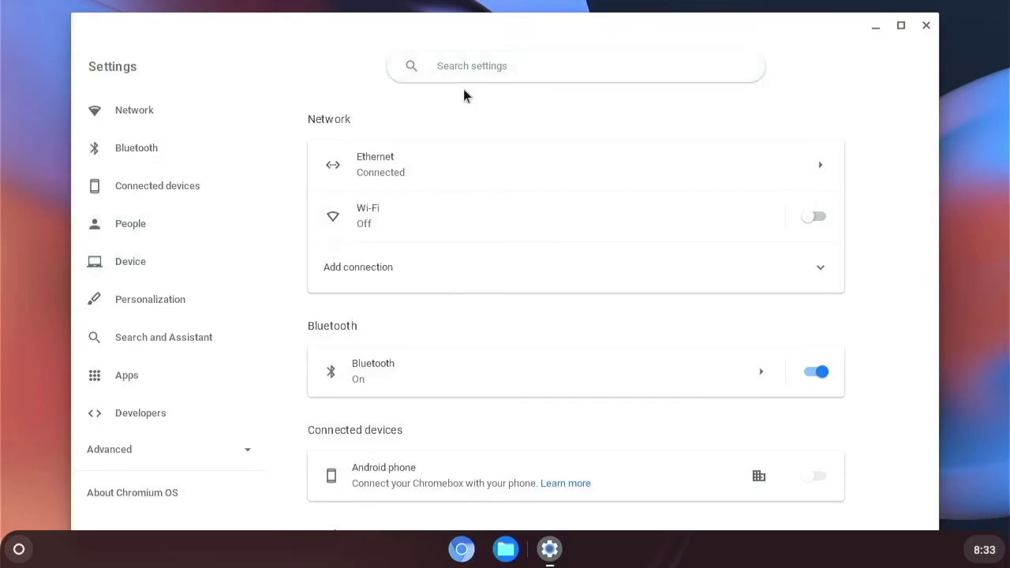
{"action": "type", "text": "displ"}
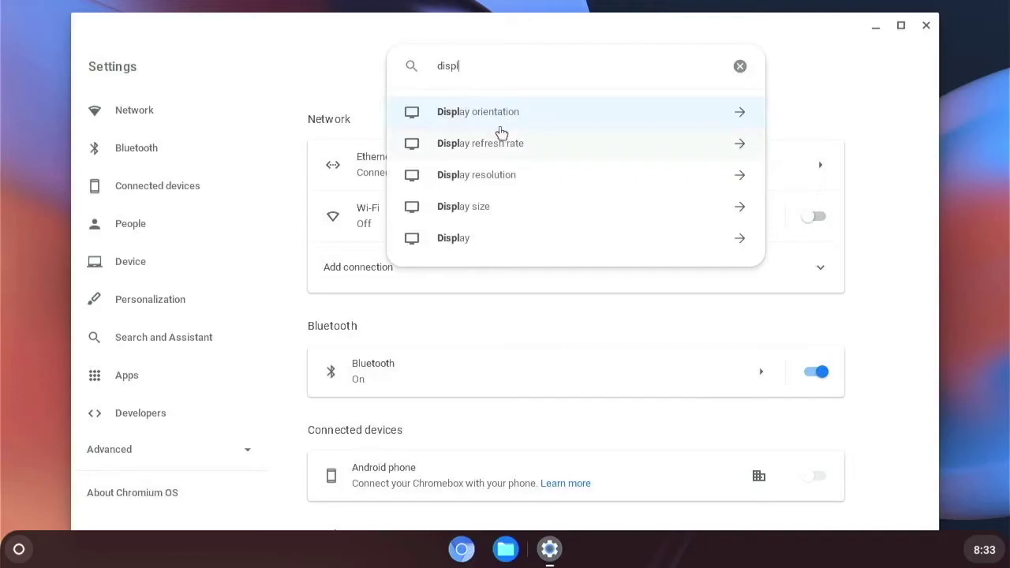
{"action": "left_click", "coordinate": [496, 175]}
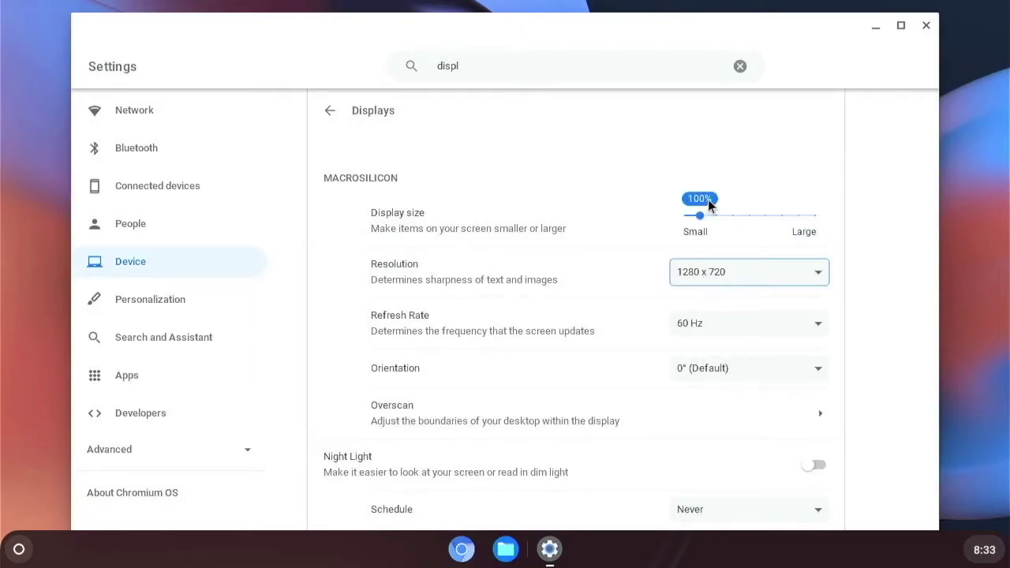
{"action": "left_click_drag", "start_coordinate": [708, 214], "coordinate": [805, 221]}
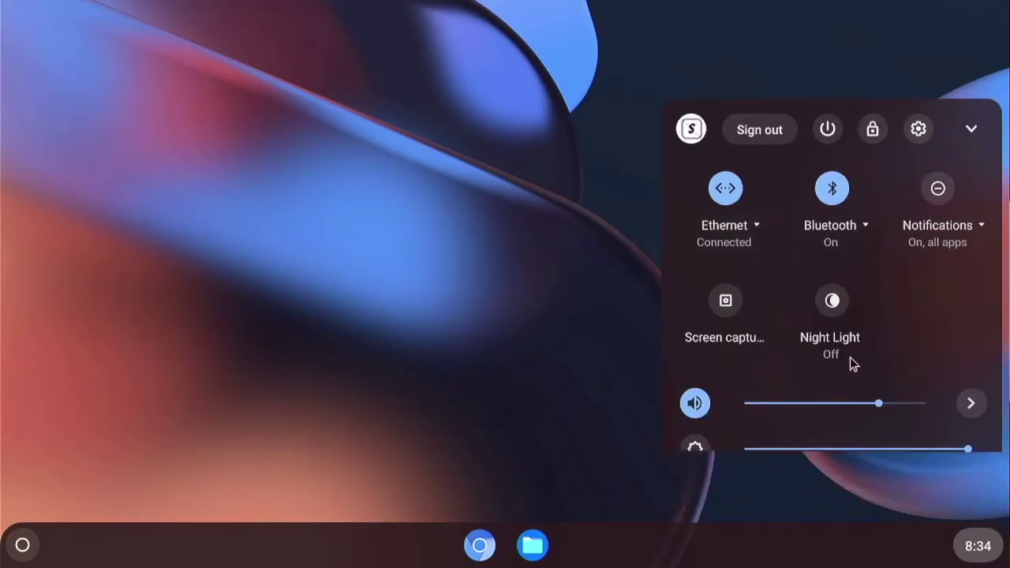
Step: Open the system Settings from Quick Settings and go to the Developers section
{"action": "left_click", "coordinate": [919, 131]}
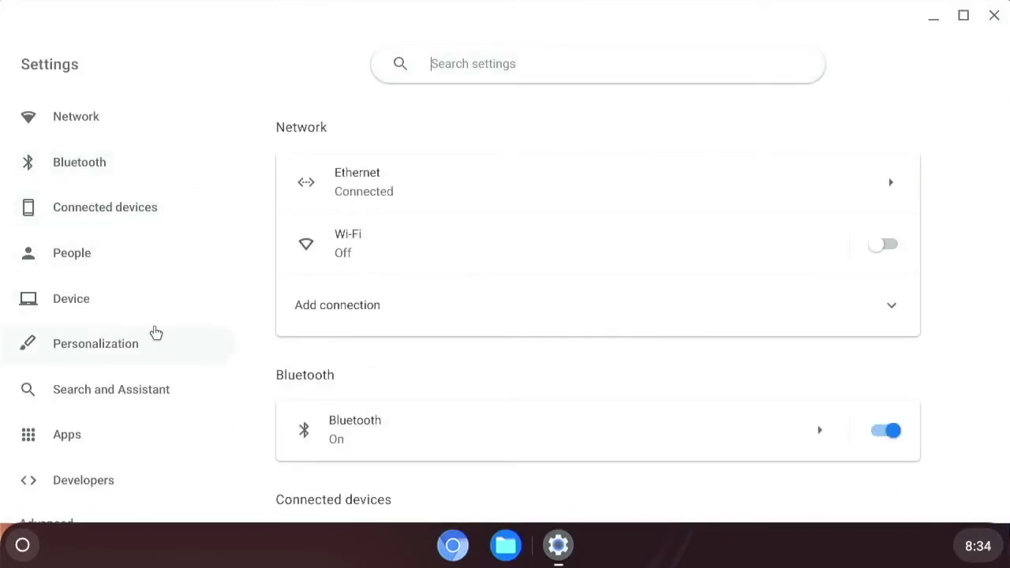
{"action": "scroll", "coordinate": [155, 340], "scroll_direction": "down", "scroll_amount": 2}
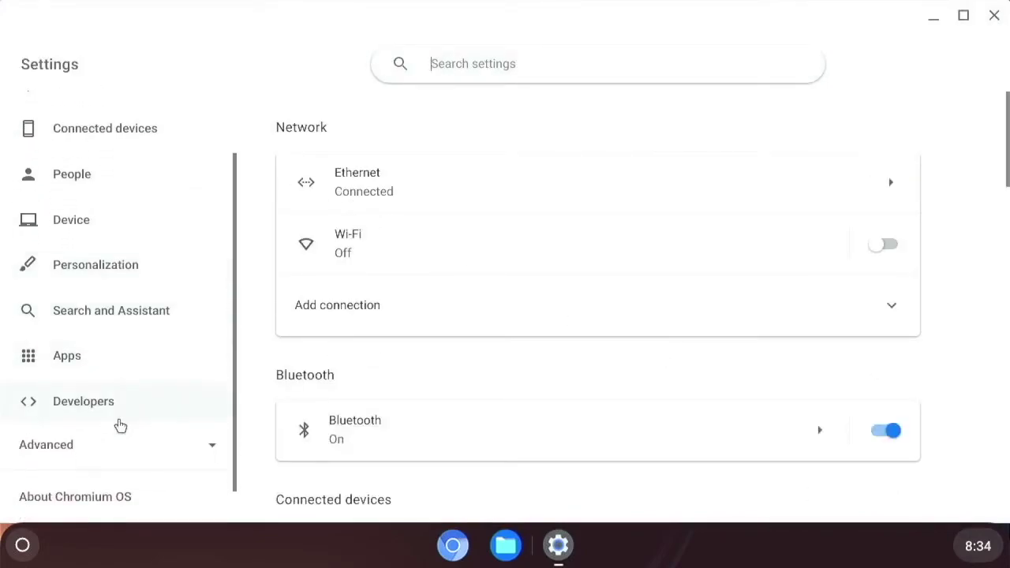
{"action": "left_click", "coordinate": [115, 394]}
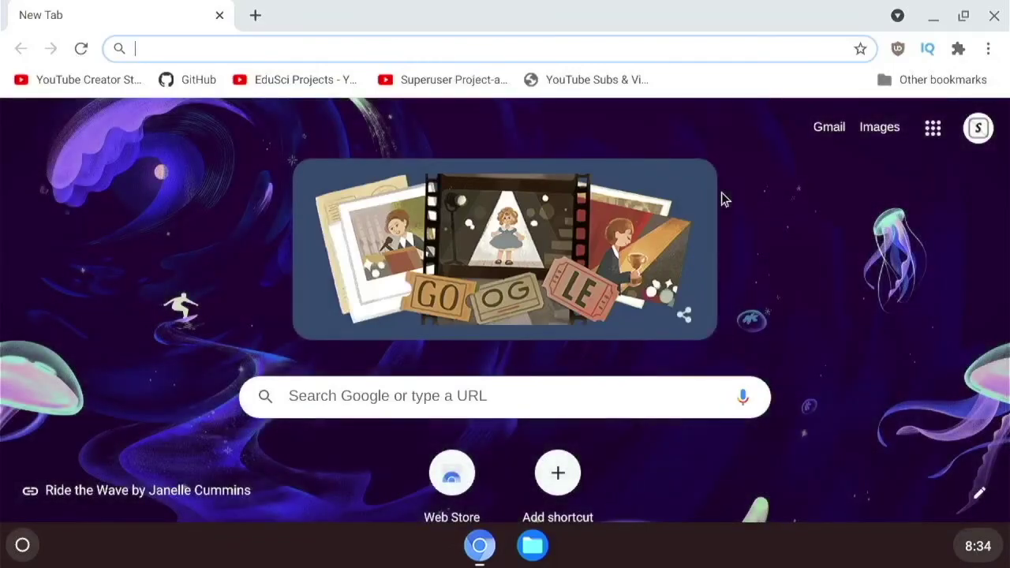
Step: Open the New Tab page's Google apps grid and browse Account, Search, Maps, YouTube, Gmail and more
{"action": "left_click", "coordinate": [932, 127]}
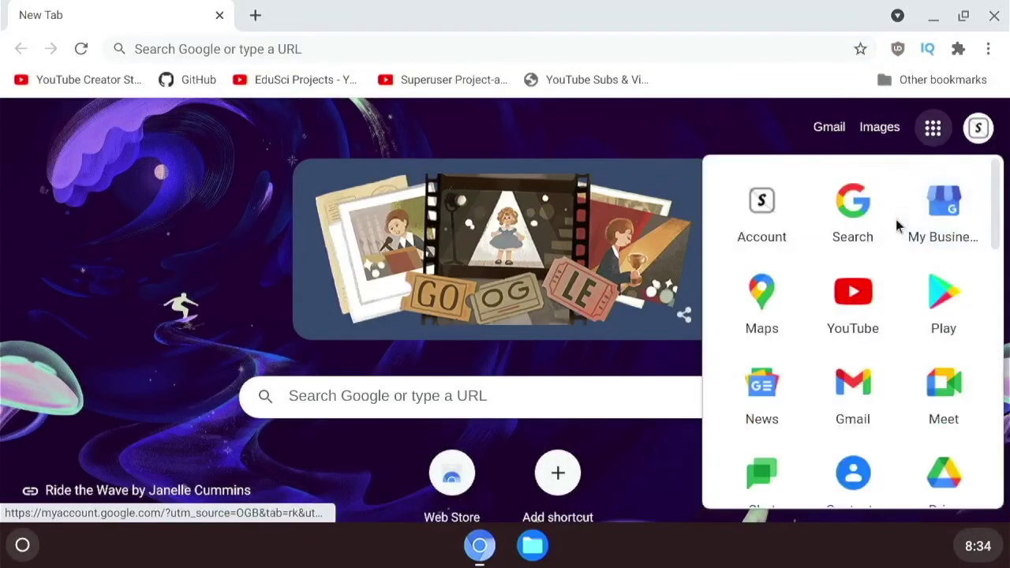
{"action": "scroll", "coordinate": [852, 349], "scroll_direction": "down", "scroll_amount": 3}
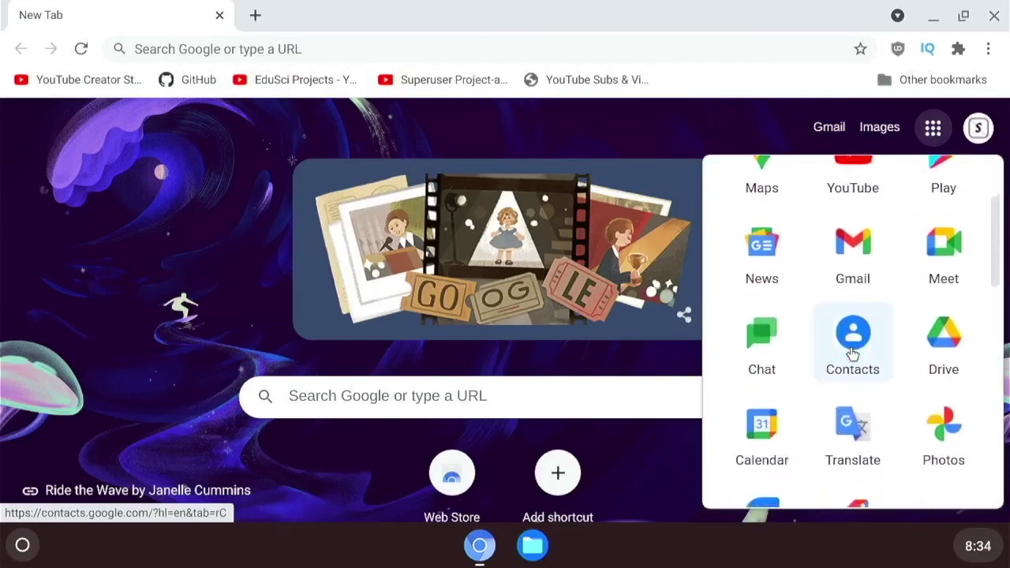
{"action": "scroll", "coordinate": [852, 353], "scroll_direction": "down", "scroll_amount": 6}
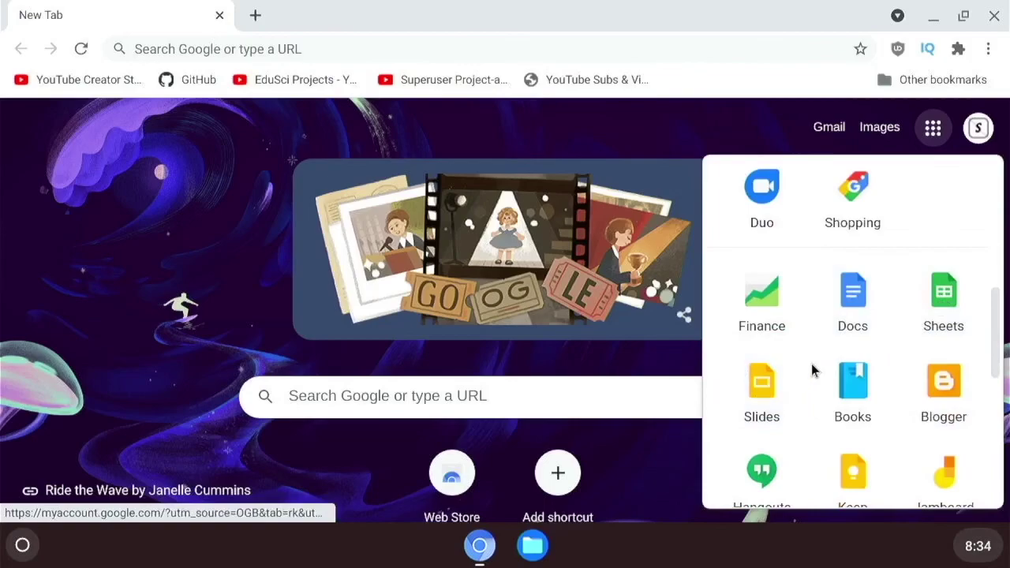
{"action": "scroll", "coordinate": [821, 365], "scroll_direction": "down", "scroll_amount": 5}
{"action": "scroll", "coordinate": [820, 361], "scroll_direction": "up", "scroll_amount": 10}
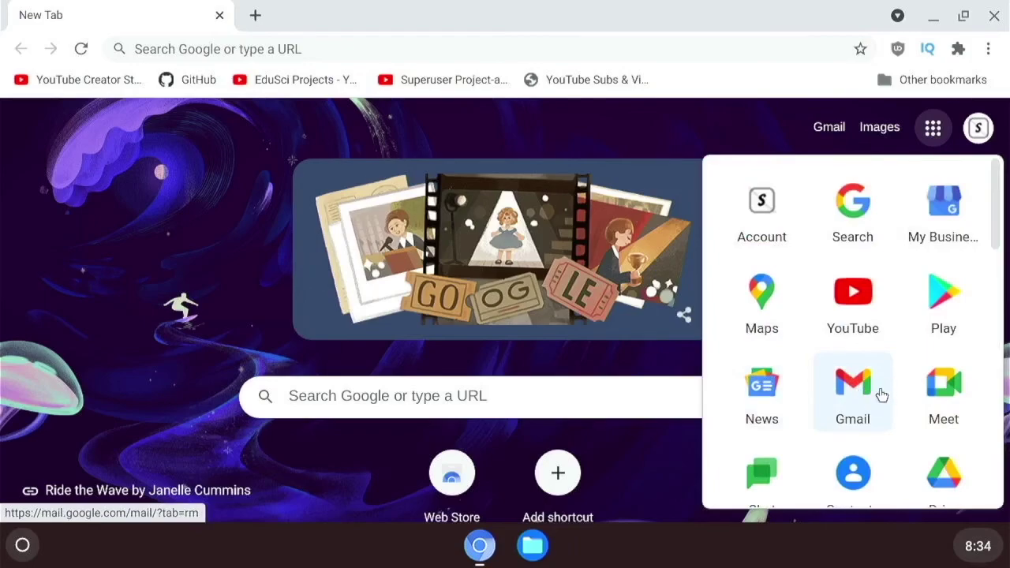
{"action": "scroll", "coordinate": [886, 340], "scroll_direction": "down", "scroll_amount": 6}
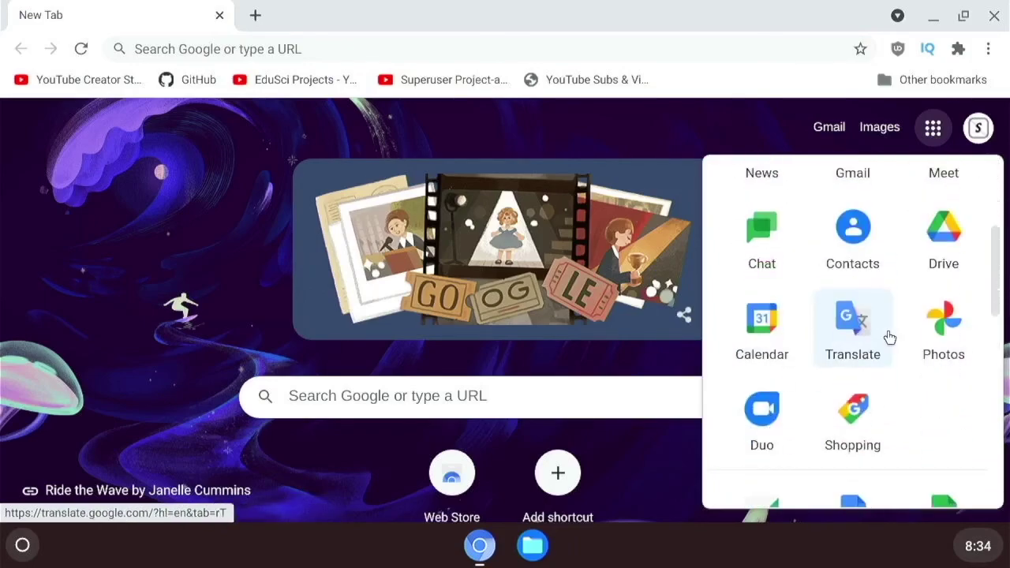
{"action": "scroll", "coordinate": [889, 337], "scroll_direction": "down", "scroll_amount": 5}
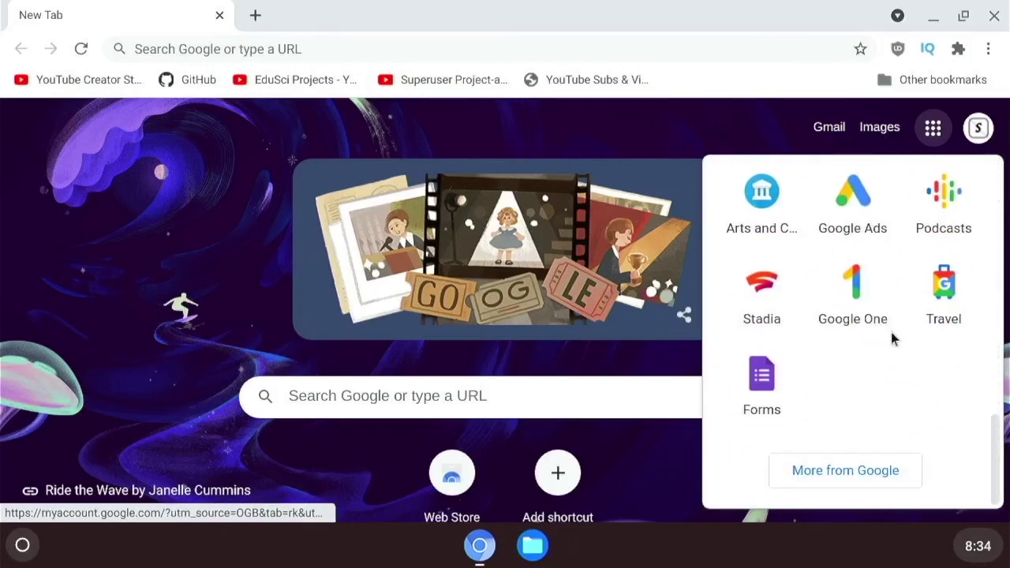
{"action": "scroll", "coordinate": [890, 332], "scroll_direction": "up", "scroll_amount": 1}
{"action": "scroll", "coordinate": [888, 333], "scroll_direction": "up", "scroll_amount": 3}
{"action": "scroll", "coordinate": [888, 334], "scroll_direction": "down", "scroll_amount": 4}
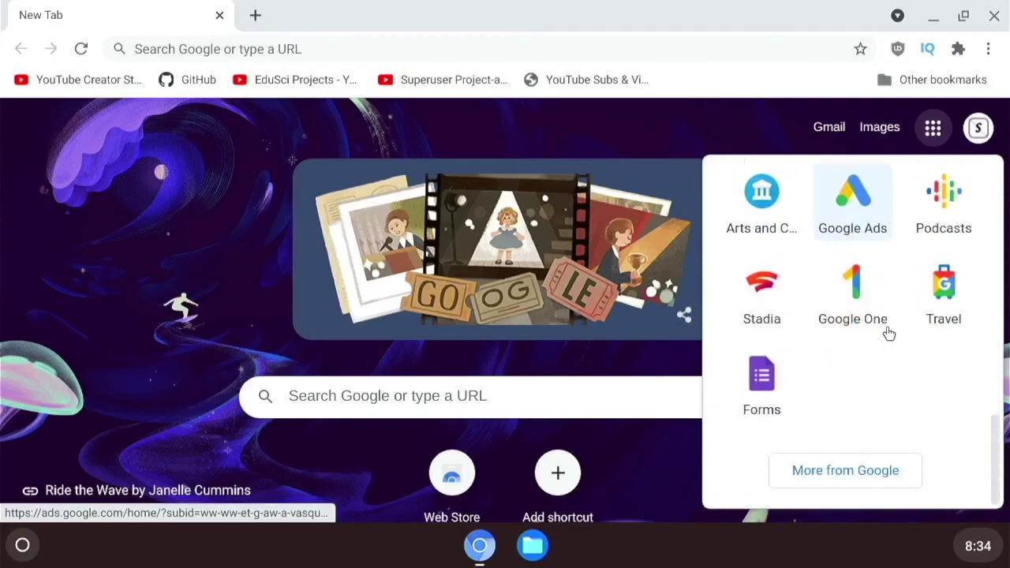
{"action": "scroll", "coordinate": [884, 332], "scroll_direction": "up", "scroll_amount": 3}
{"action": "scroll", "coordinate": [876, 325], "scroll_direction": "up", "scroll_amount": 6}
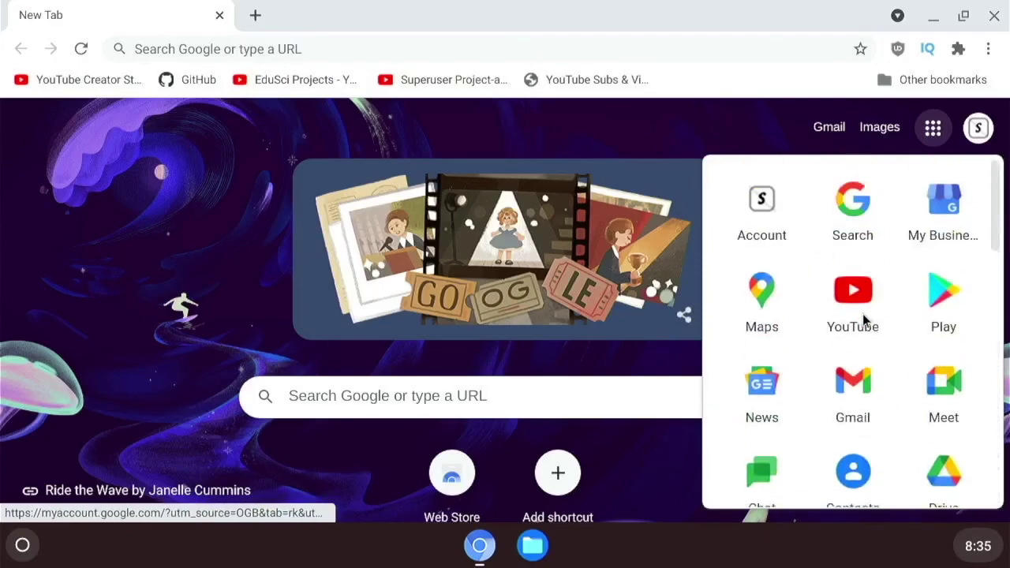